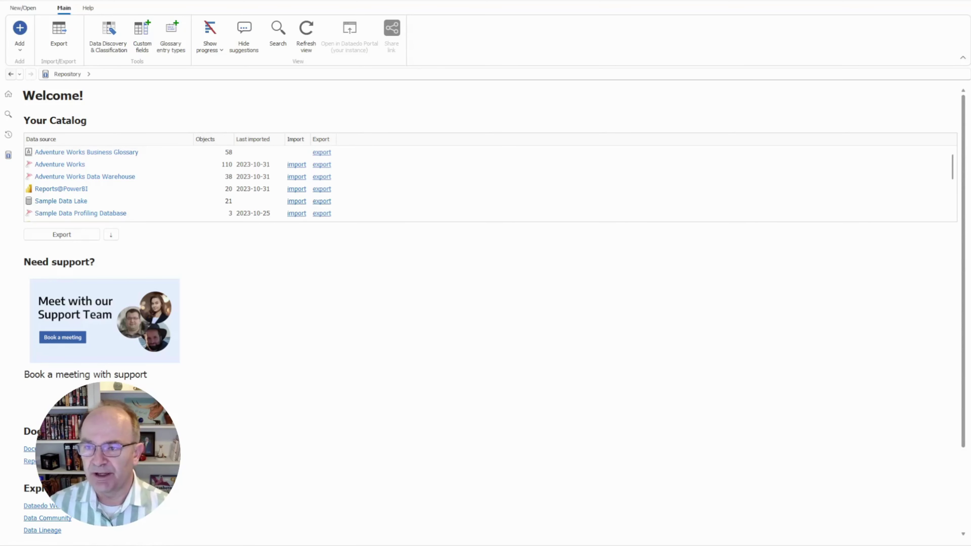
Open the Person.Person table of the Adventure Works data source, return to the data source level and reopen the table
click(19, 74)
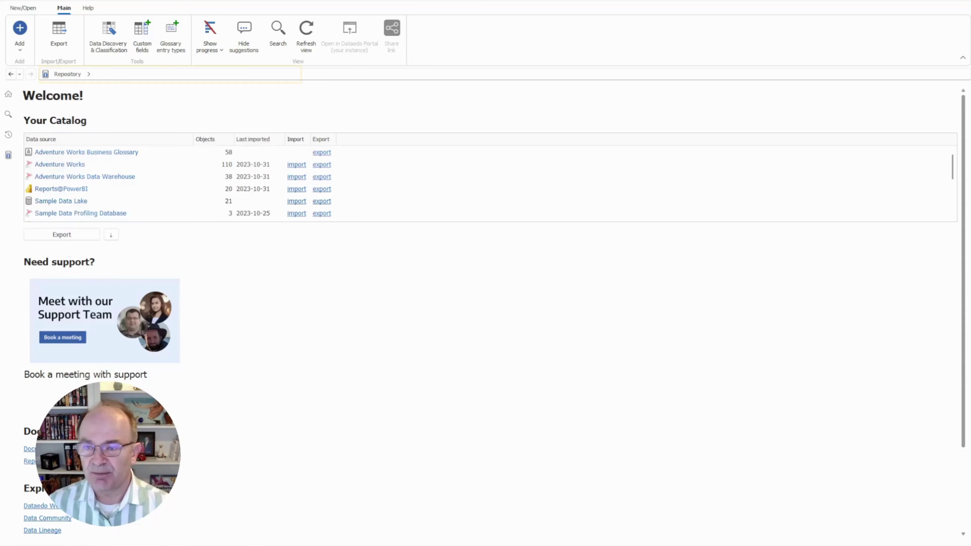
key(Escape)
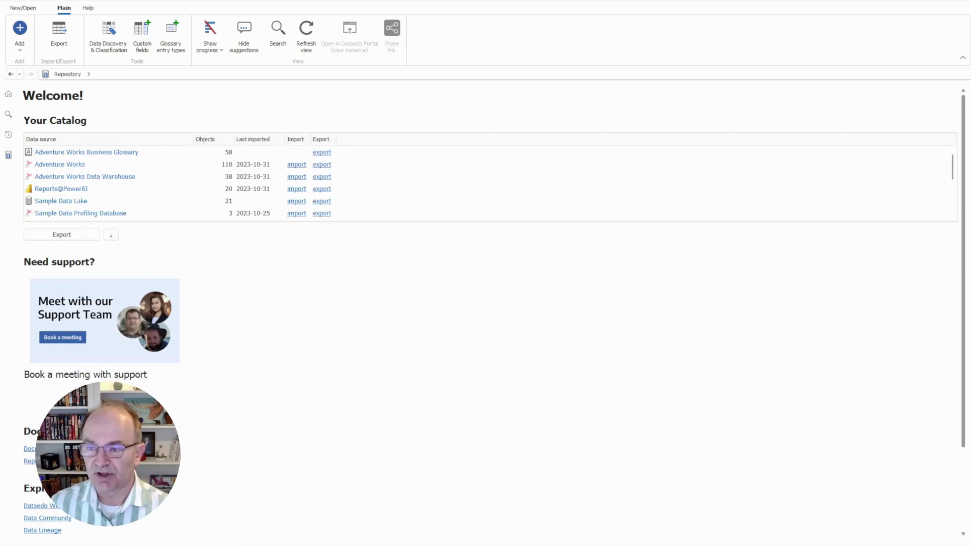
click(59, 165)
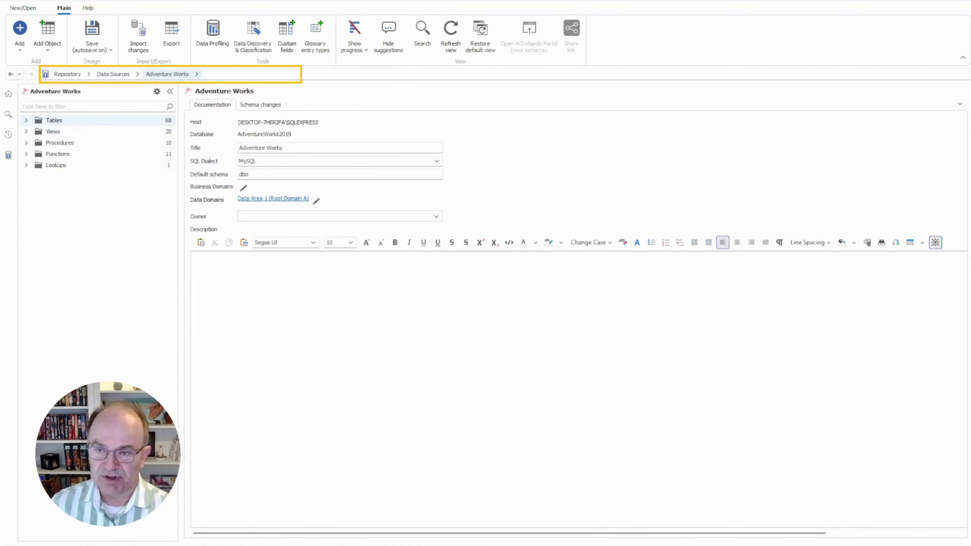
double_click(58, 122)
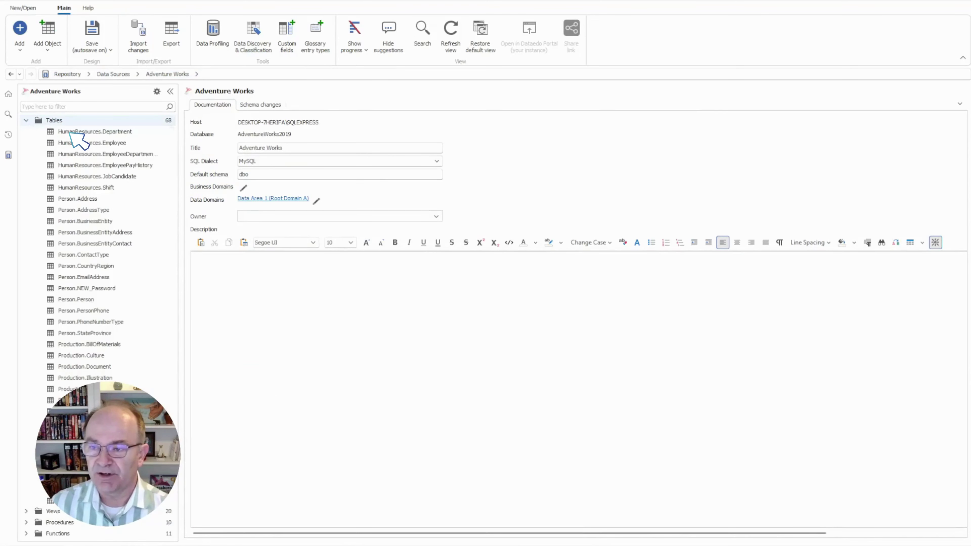
click(80, 299)
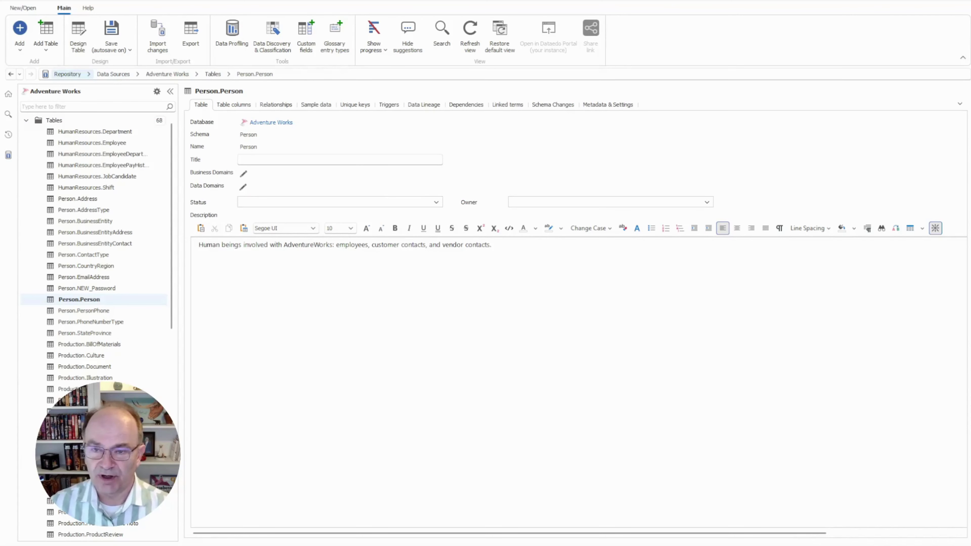
click(167, 74)
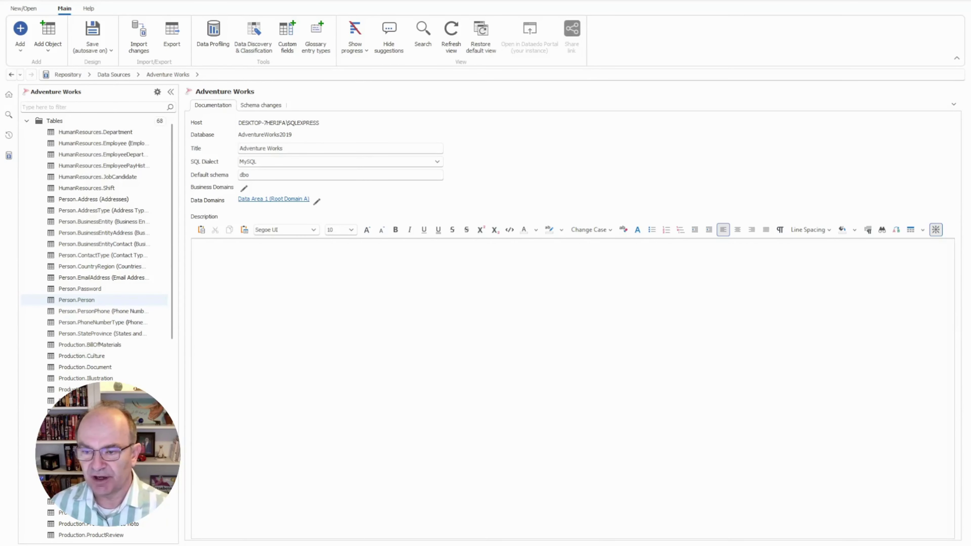
click(90, 300)
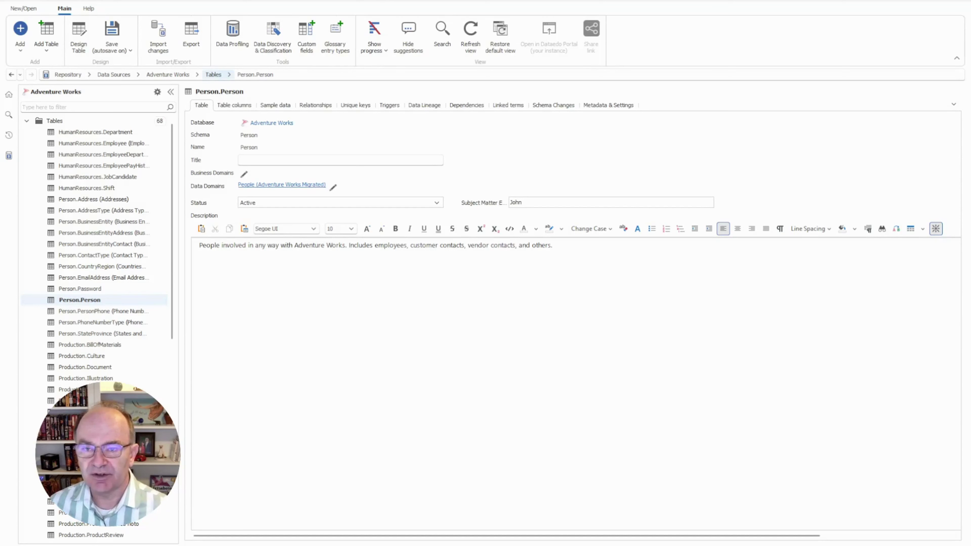
Browse the sibling items at each level of the breadcrumb path: the tables, the Adventure Works object folders and the data sources
click(229, 75)
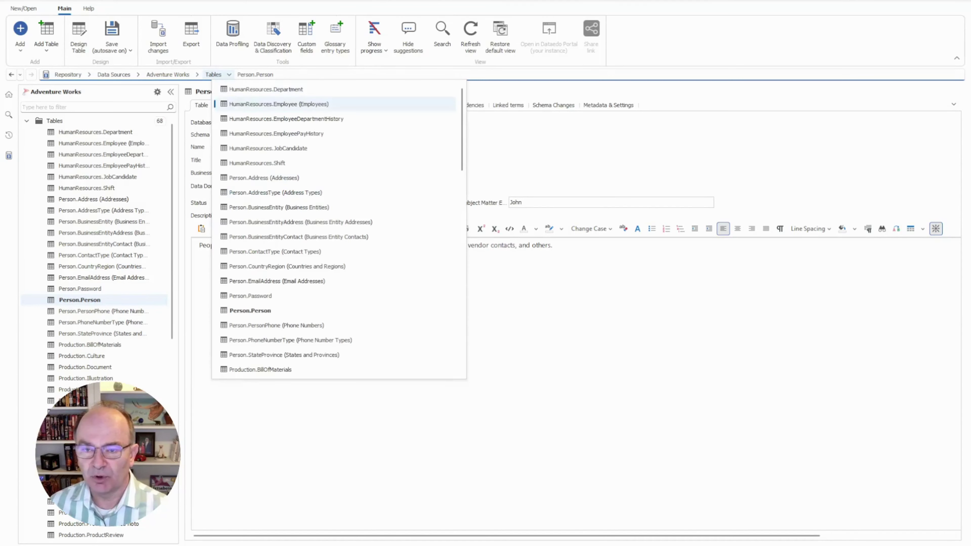
scroll(268, 119, down, 5)
scroll(268, 206, up, 5)
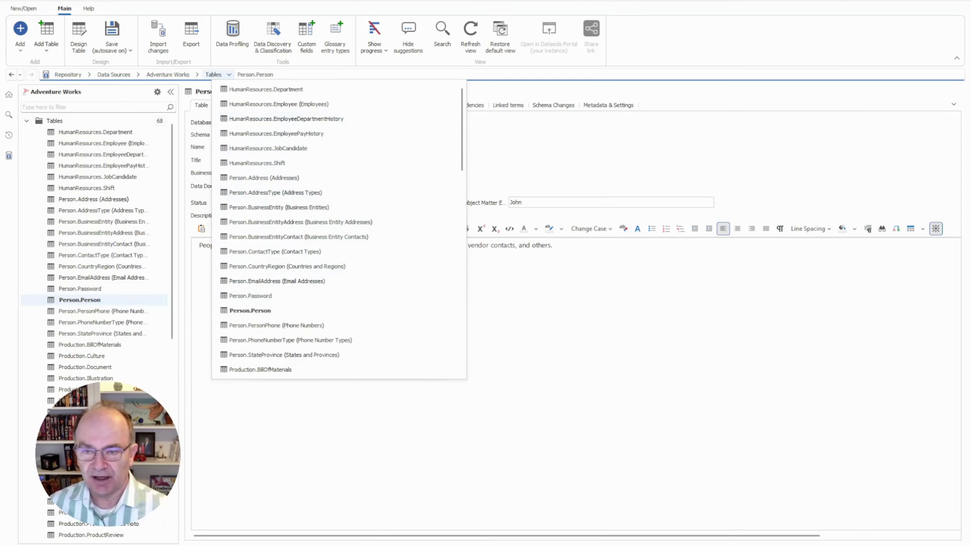
scroll(336, 222, down, 5)
scroll(337, 264, up, 5)
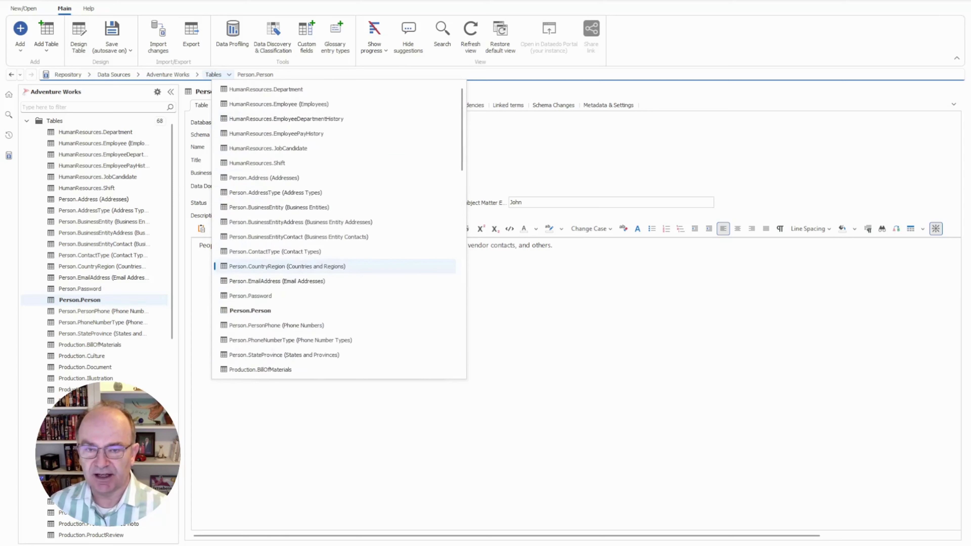
click(197, 74)
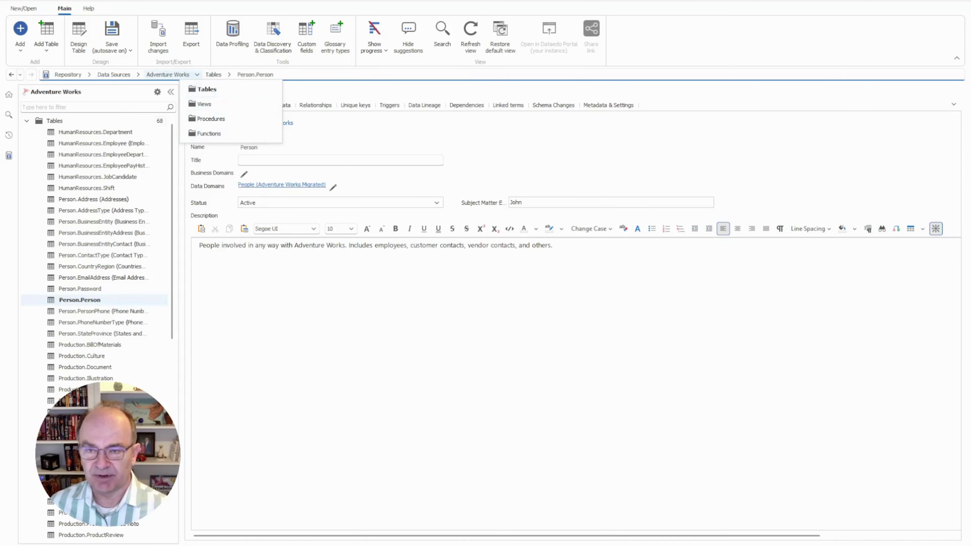
click(138, 74)
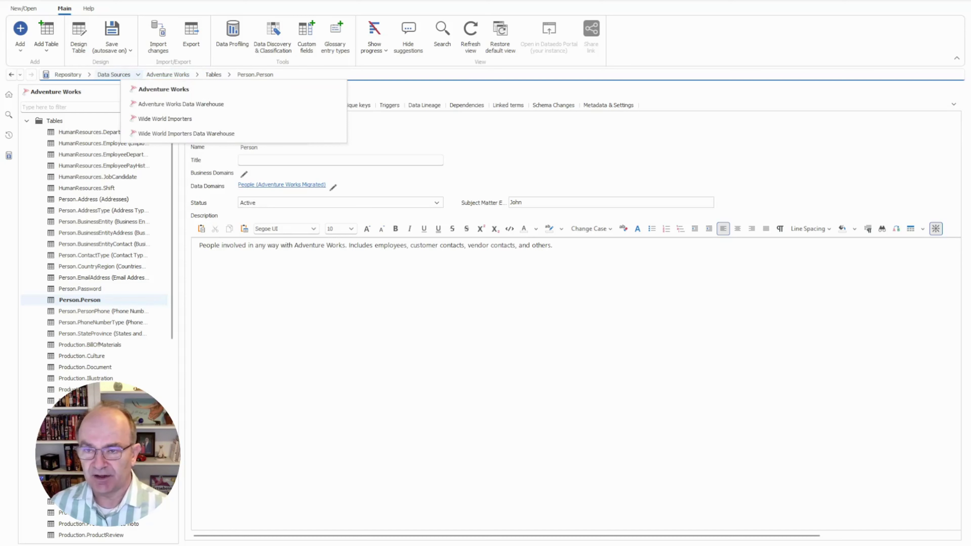
mouse_move(229, 74)
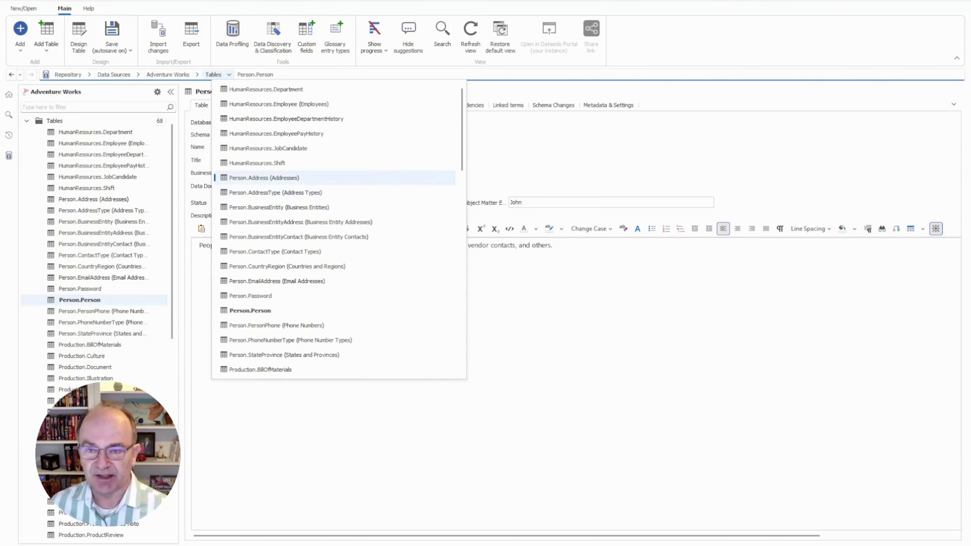
click(197, 74)
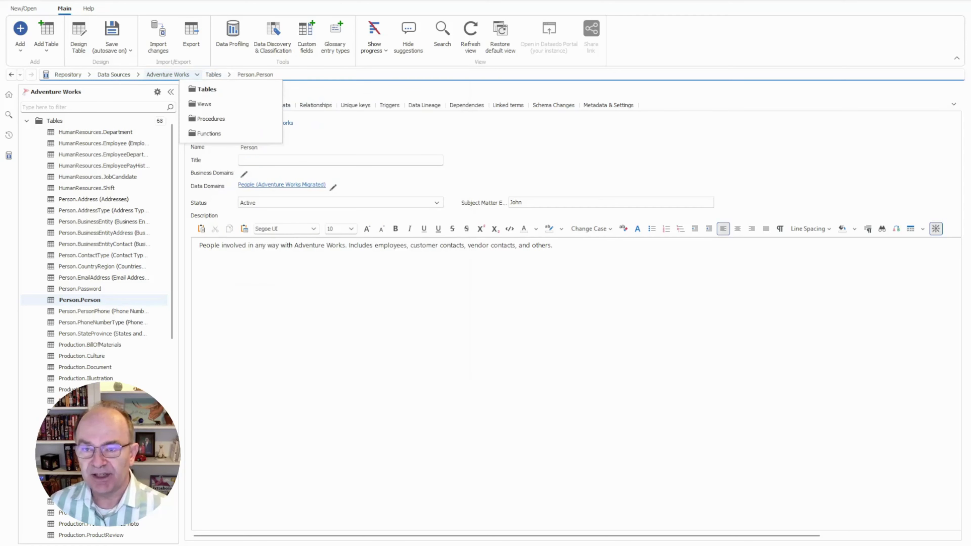
Go up to the Adventure Works data source and return to the repository welcome page
click(167, 75)
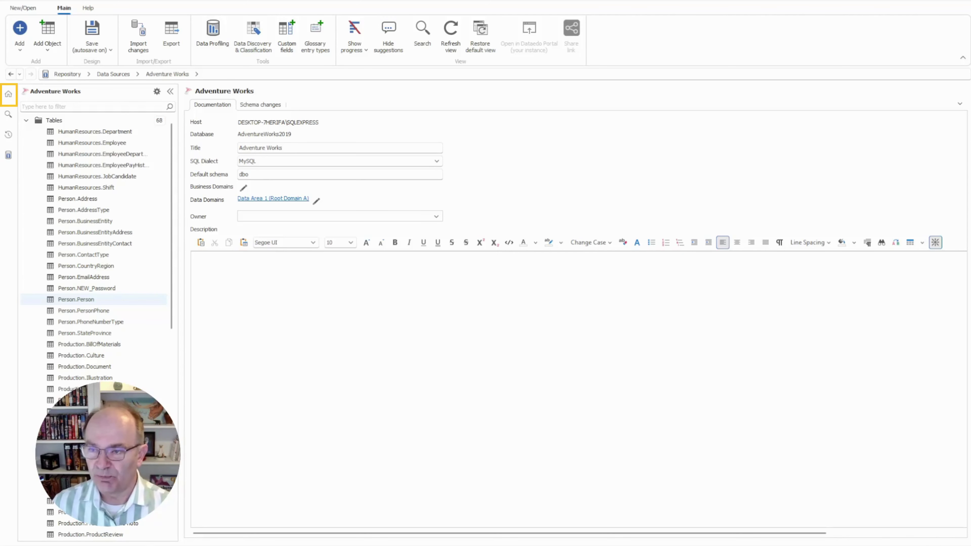
click(8, 94)
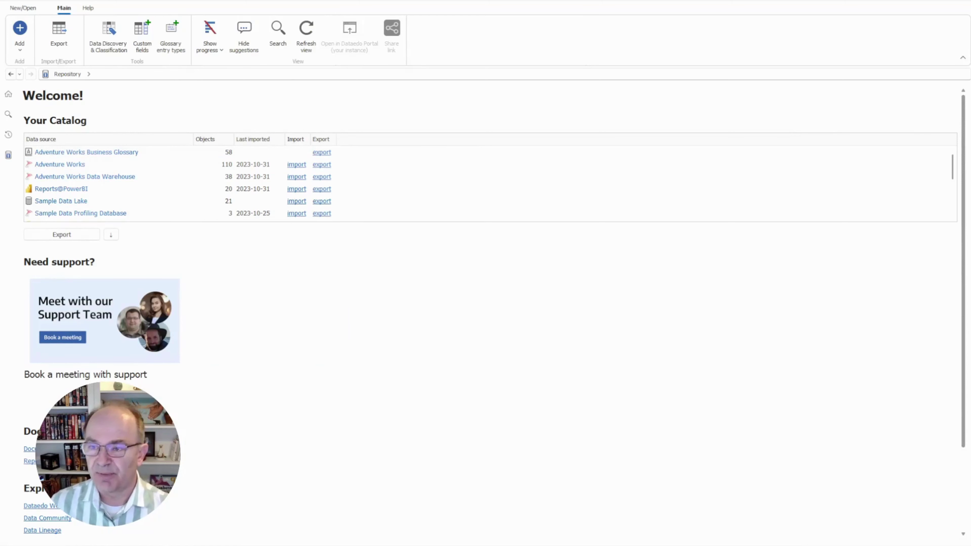
Open the Search pane and keep it docked beside the catalog overview
click(8, 114)
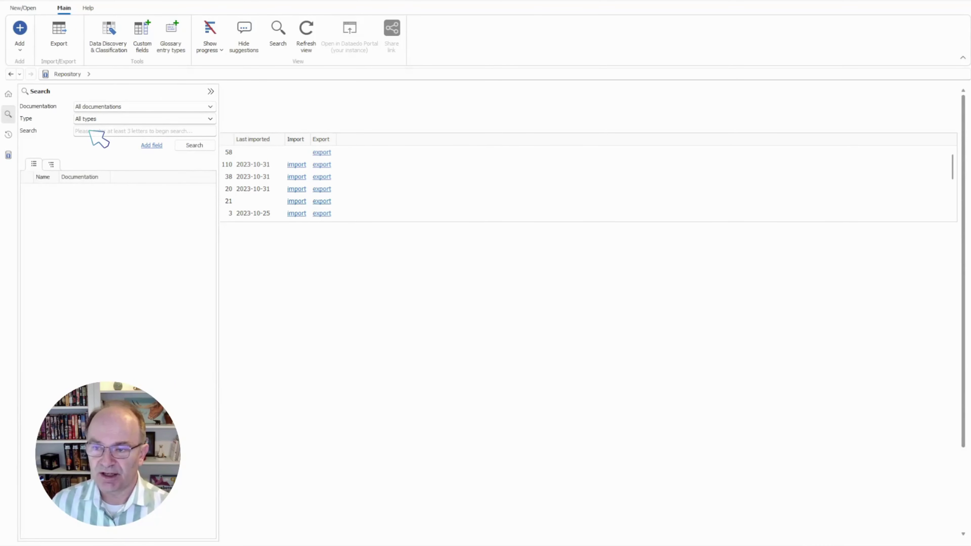
click(98, 132)
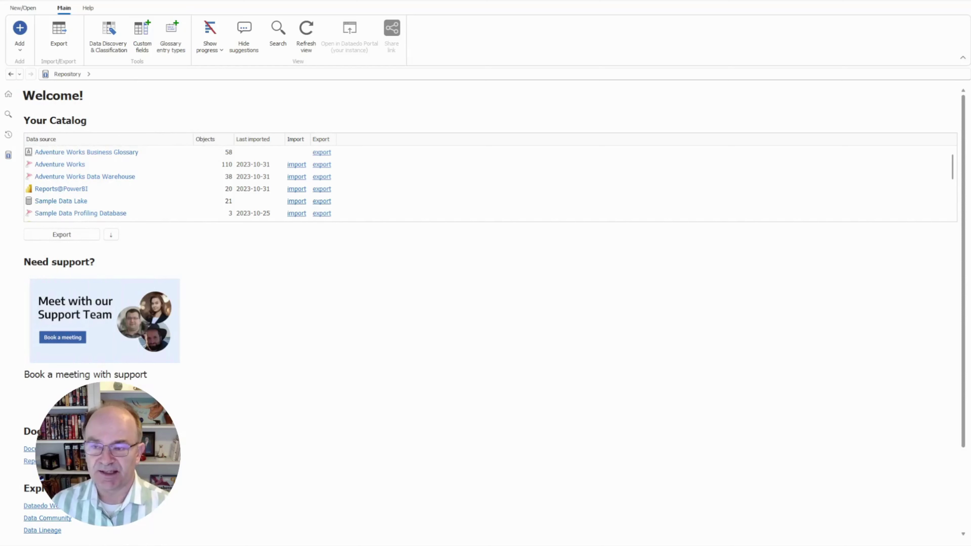
click(8, 114)
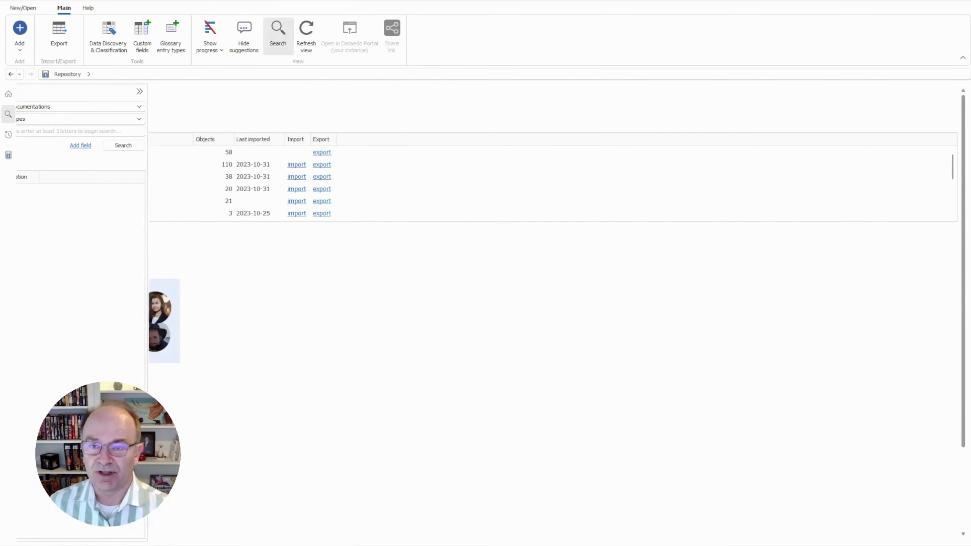
click(278, 35)
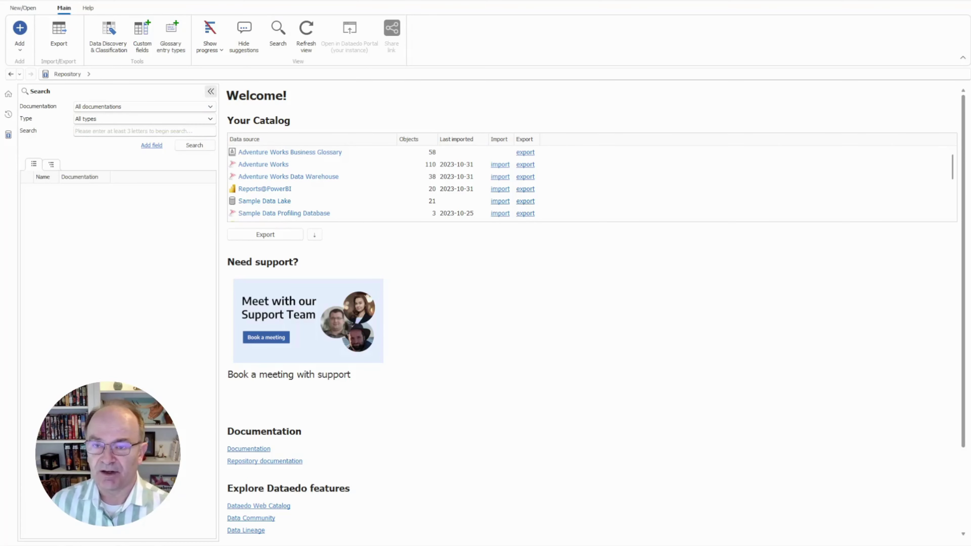
Collapse the docked Search pane, pin it open again, and collapse it once more
click(211, 91)
mouse_move(8, 114)
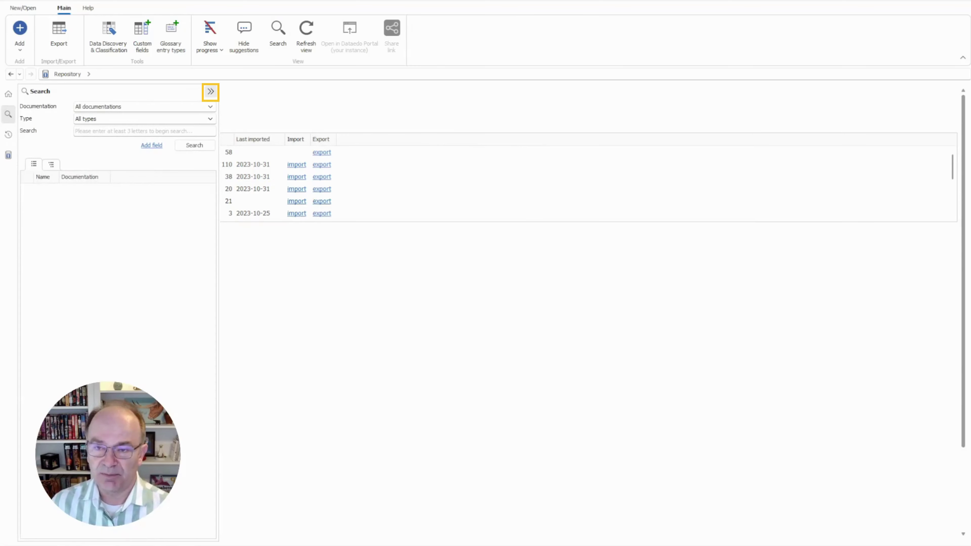
click(210, 92)
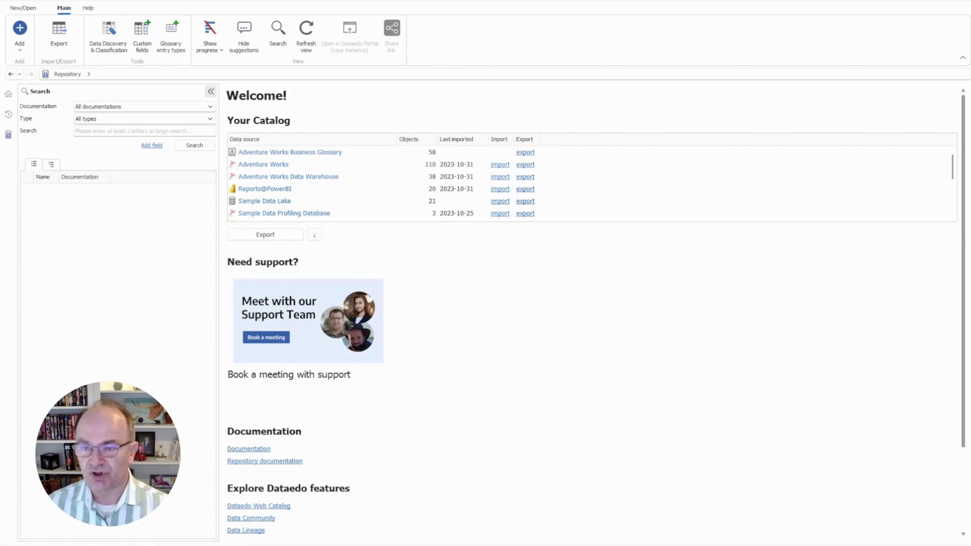
click(76, 131)
click(211, 91)
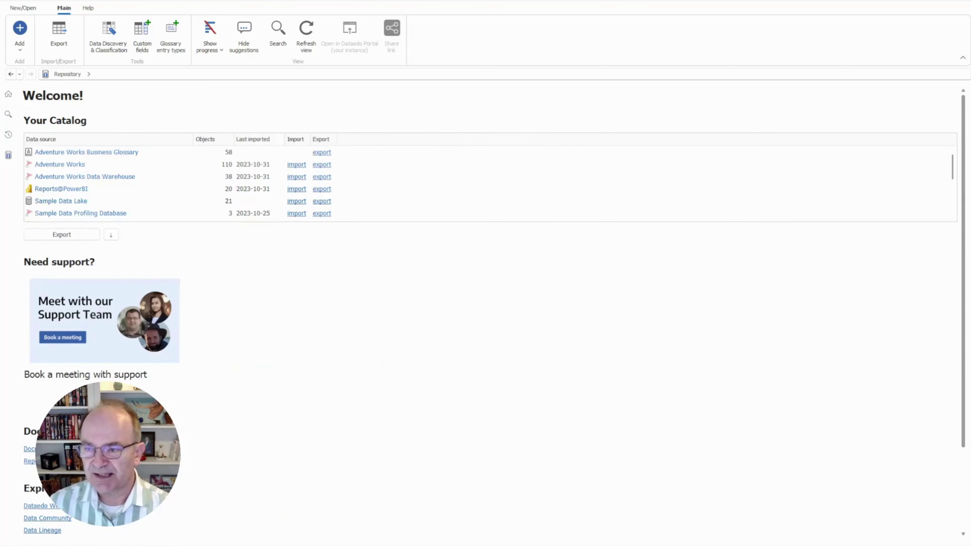
Peek at the collapsed history pane and open the list of recently visited objects
mouse_move(8, 134)
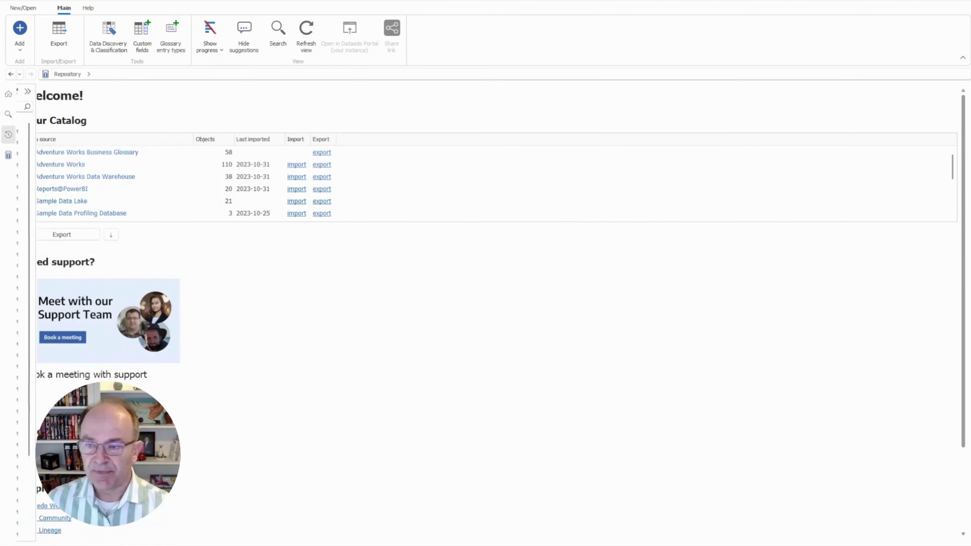
click(20, 74)
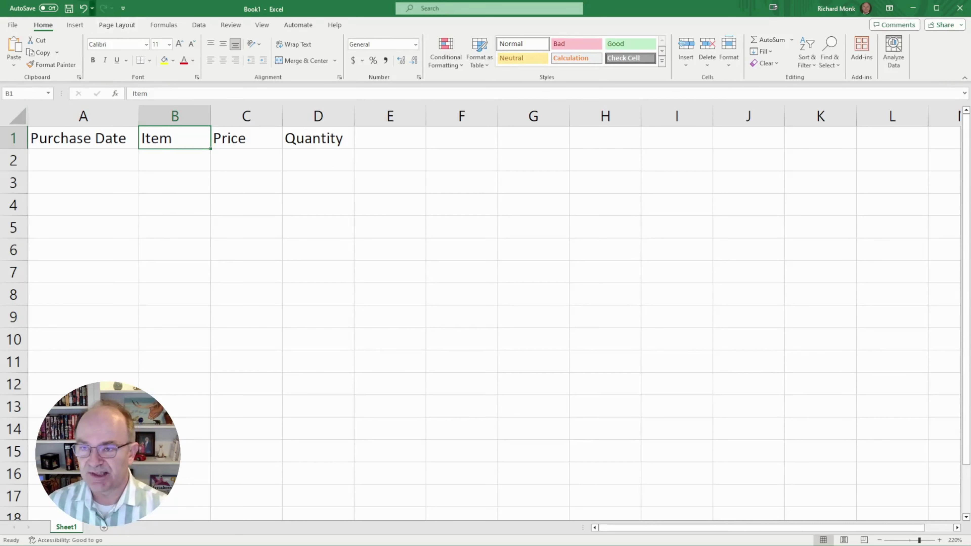
Switch to Excel, undo the last three actions back through the inserted cells, and review the redo and undo lists
click(92, 8)
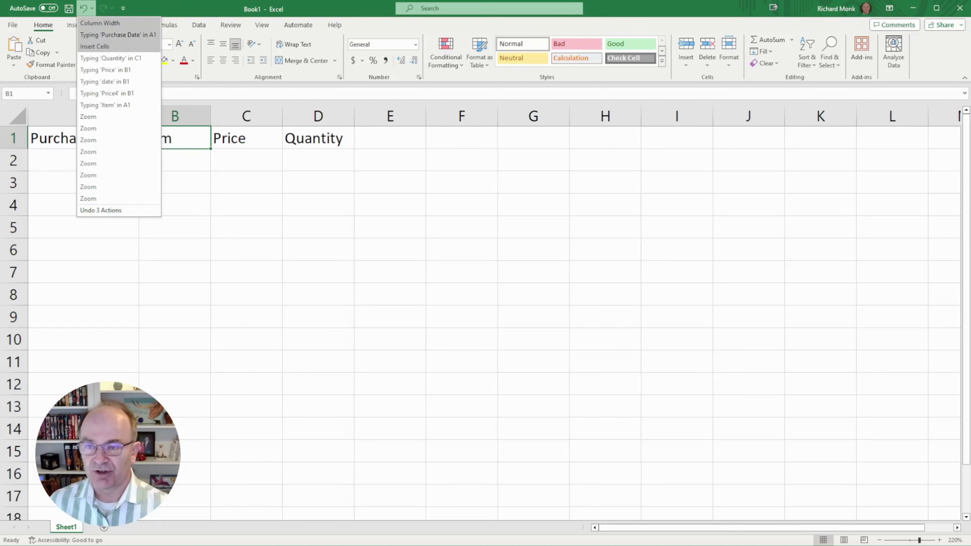
click(118, 34)
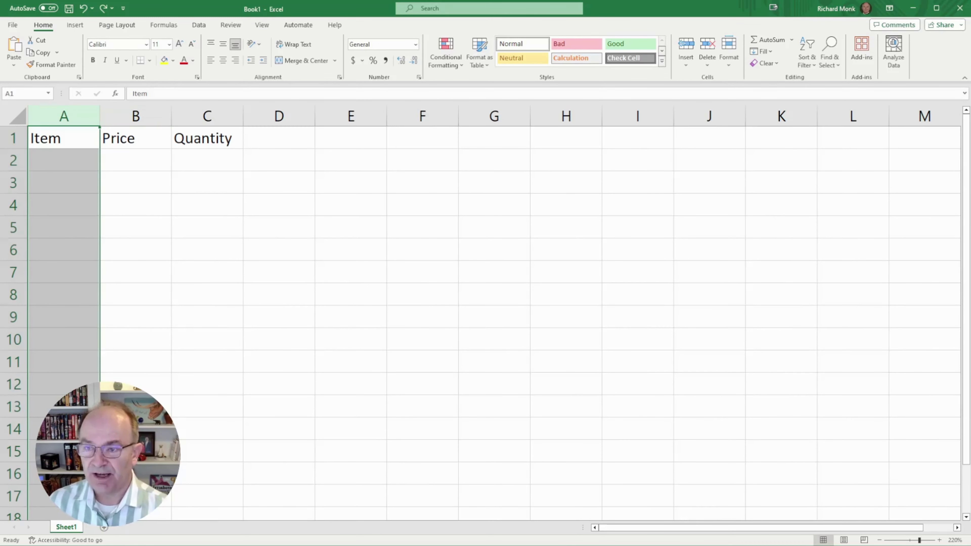
click(111, 9)
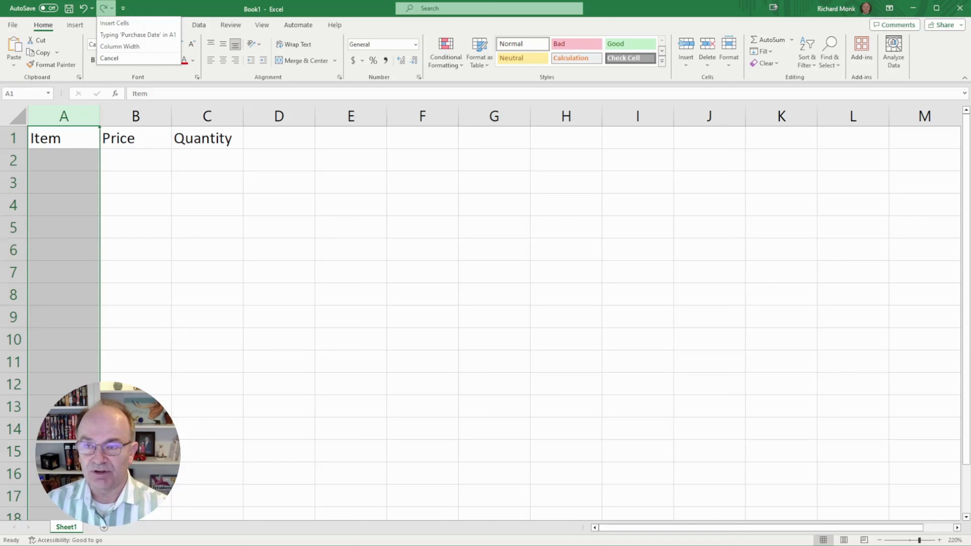
click(92, 8)
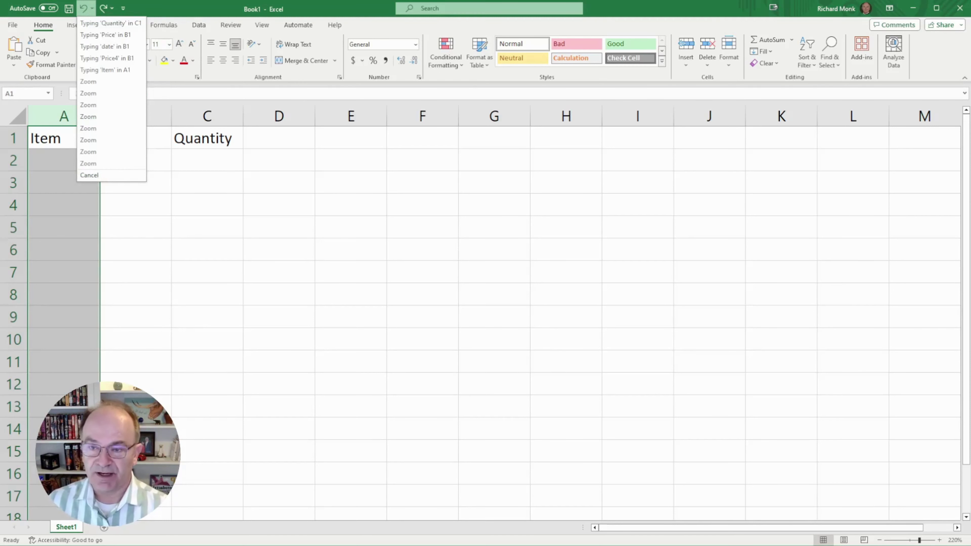
key(Escape)
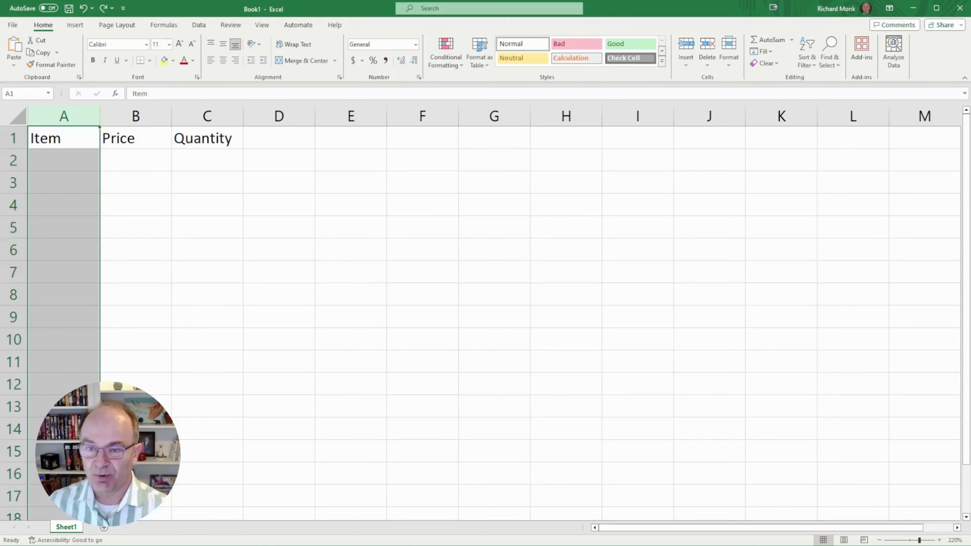
Enter the header "Total Price" in cell D1 and check the undo history list
click(279, 138)
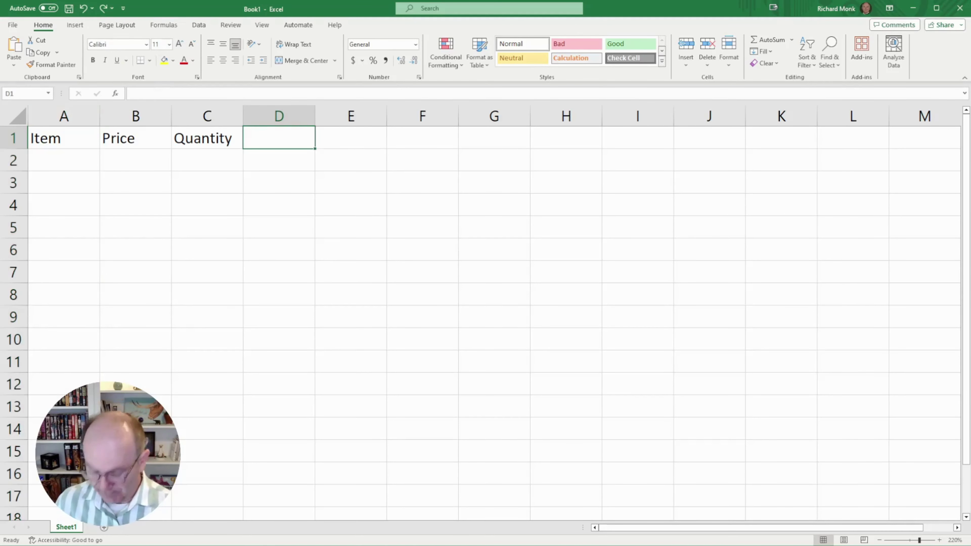
text(Total Price)
click(279, 160)
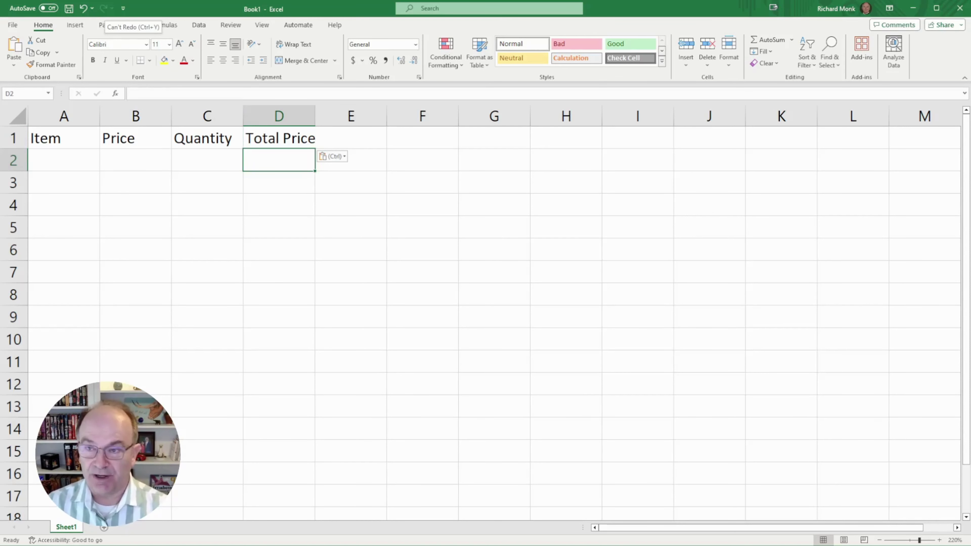
click(91, 8)
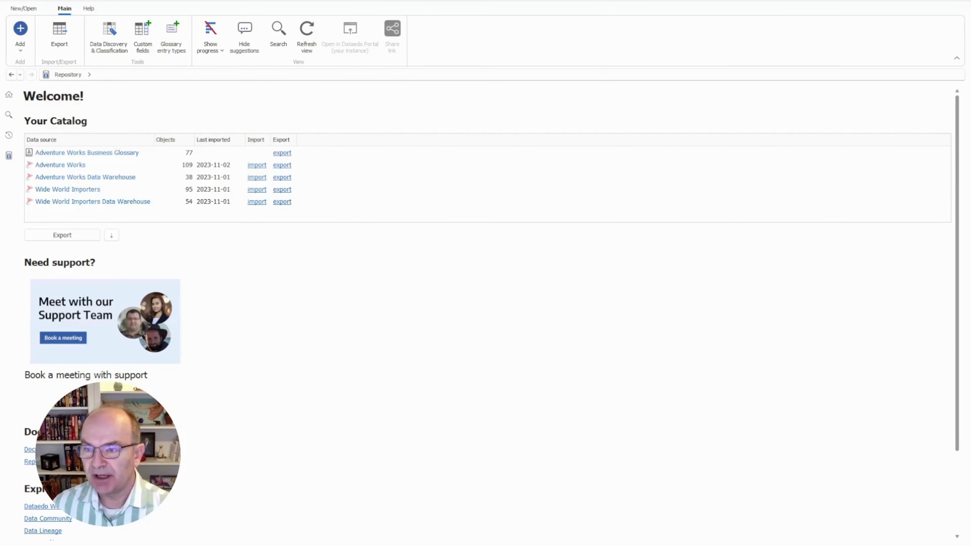
Switch back to Dataedo and jump to the Person.Person (Persons) table from the list of recently visited objects
click(20, 74)
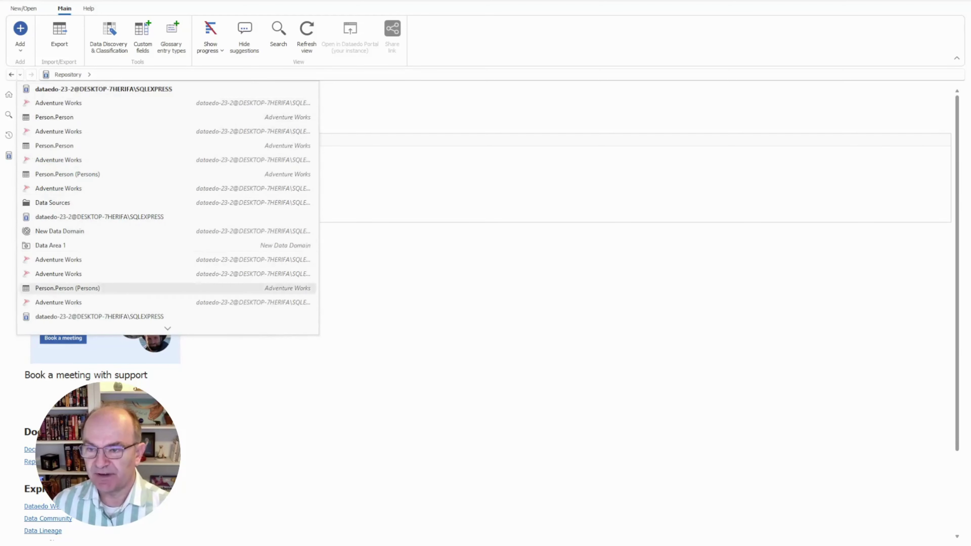
click(104, 177)
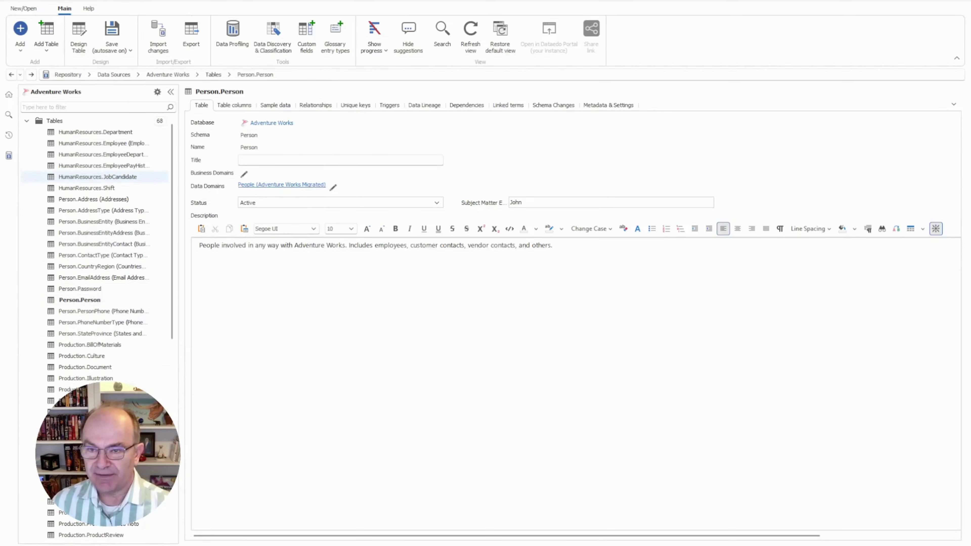
Browse the list of recently visited objects and reopen the earlier Person.Person (Persons) entry
click(20, 75)
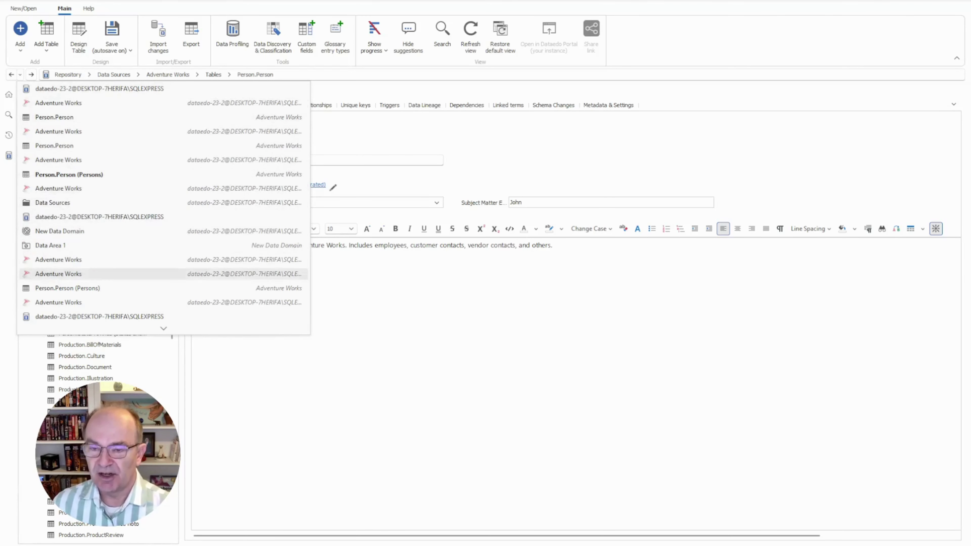
scroll(165, 274, down, 2)
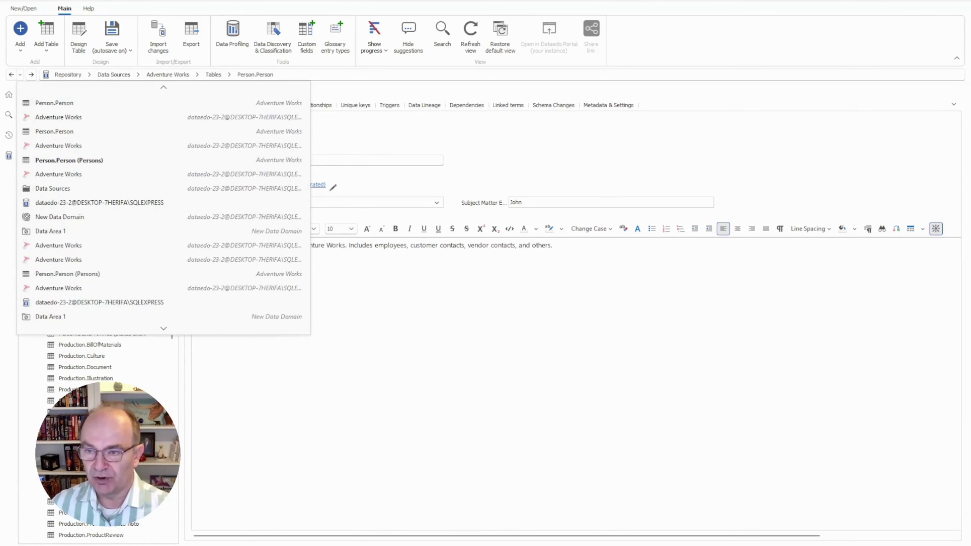
click(164, 273)
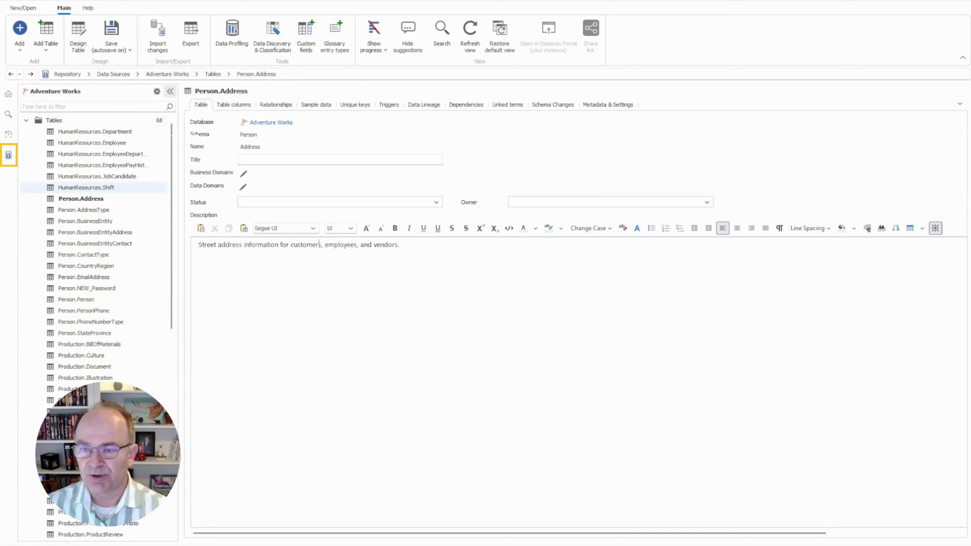
Expand the collapsed repository navigation pane and pin it open beside the Person.Address table
click(9, 155)
click(8, 155)
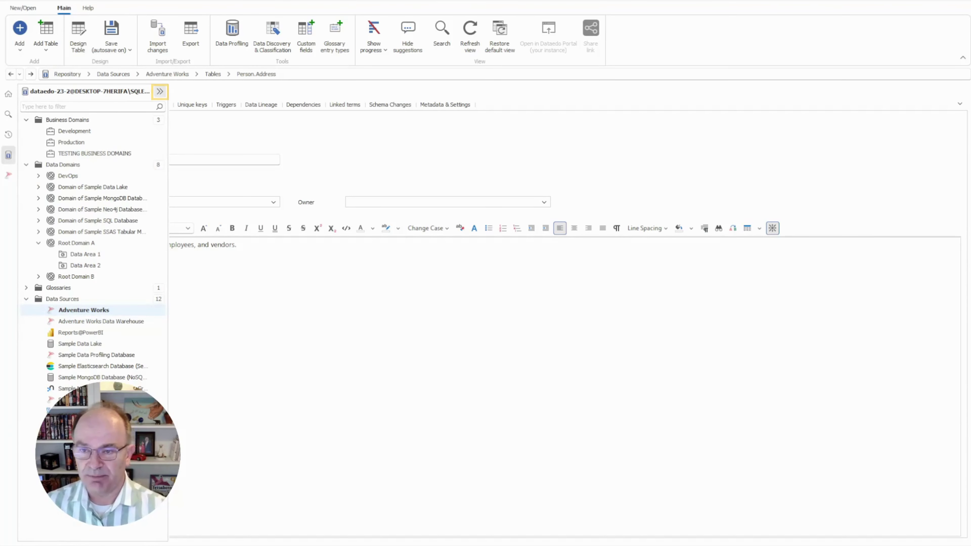
click(160, 92)
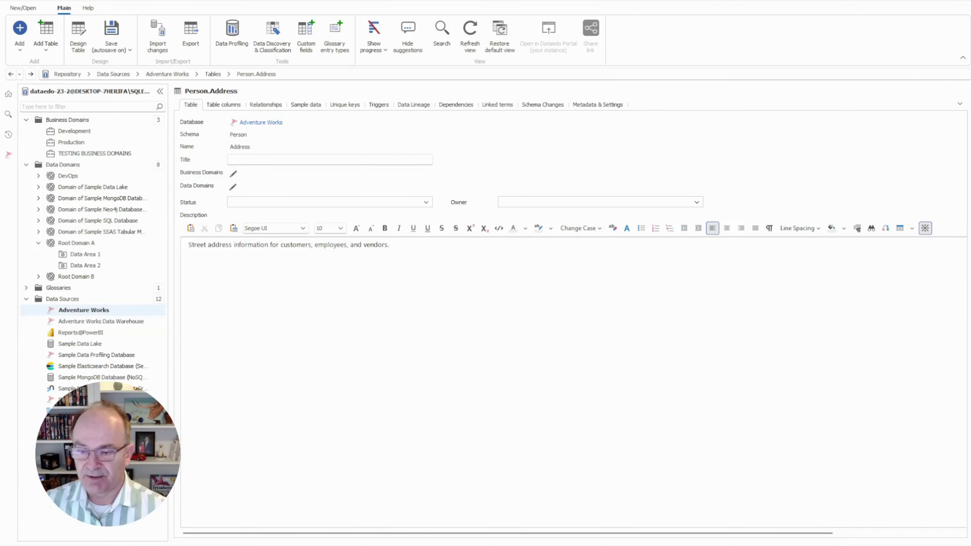
Open the Application.People table of the Wide World Importers data source and collapse both navigation panes
click(77, 422)
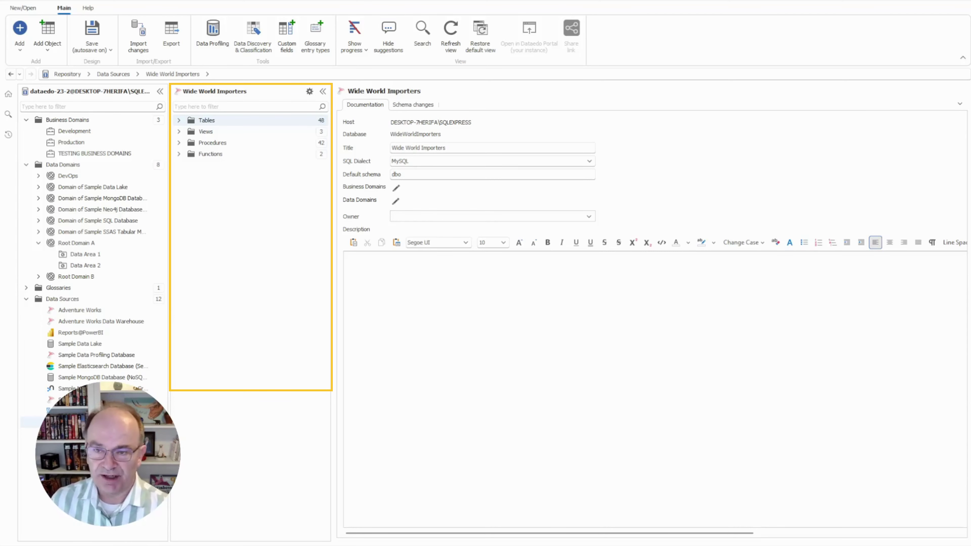
double_click(206, 122)
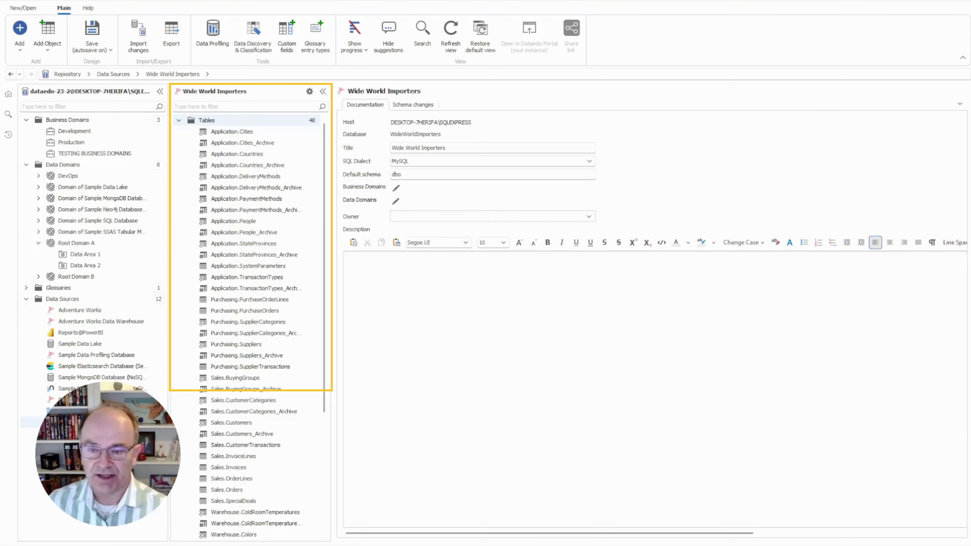
scroll(248, 306, down, 1)
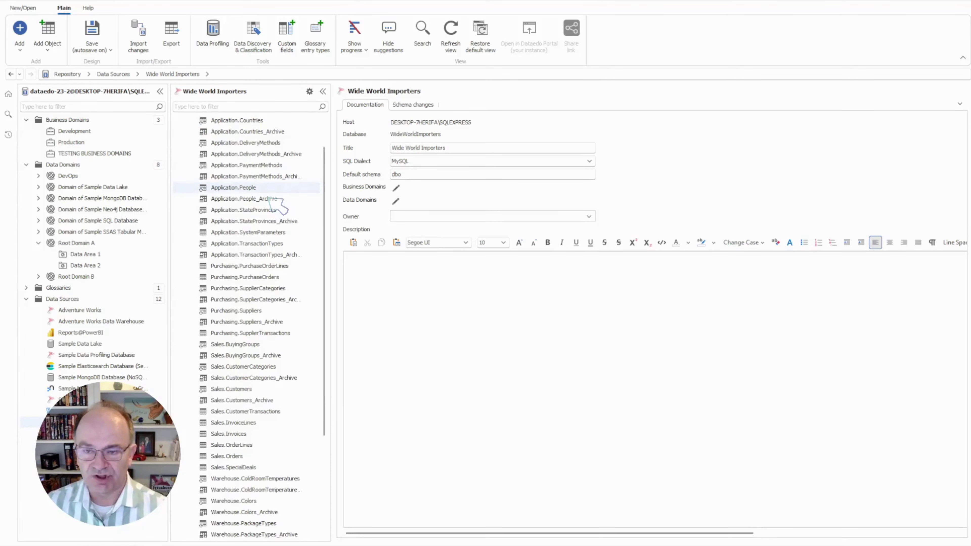
click(264, 188)
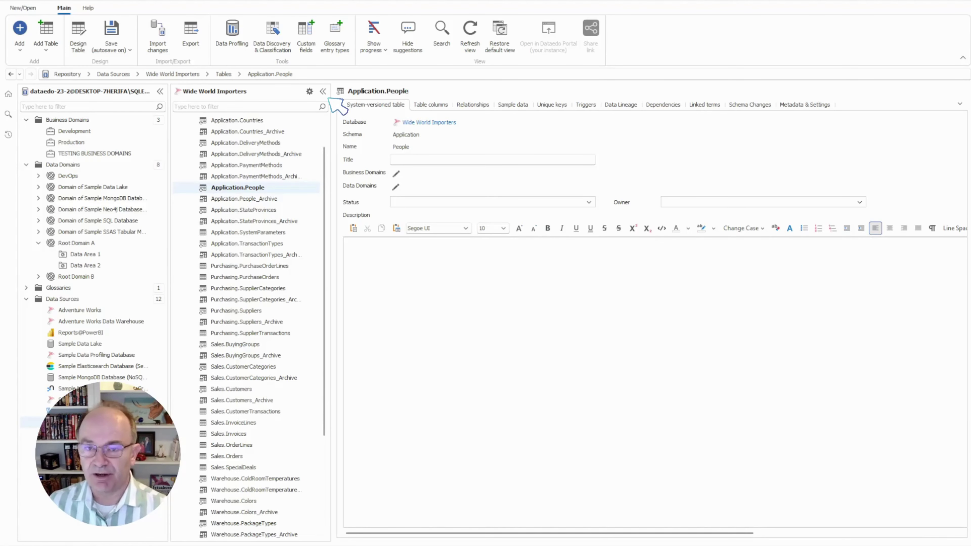
click(323, 91)
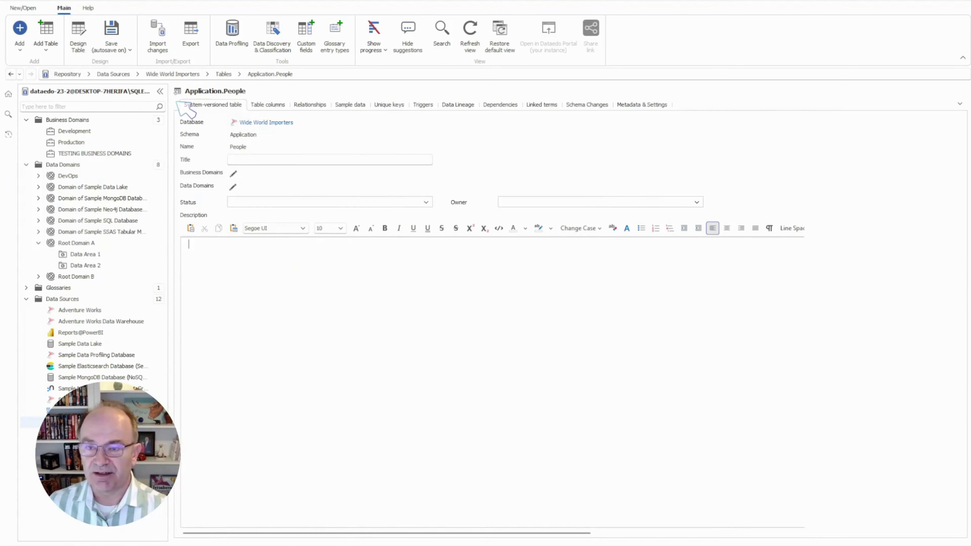
click(160, 91)
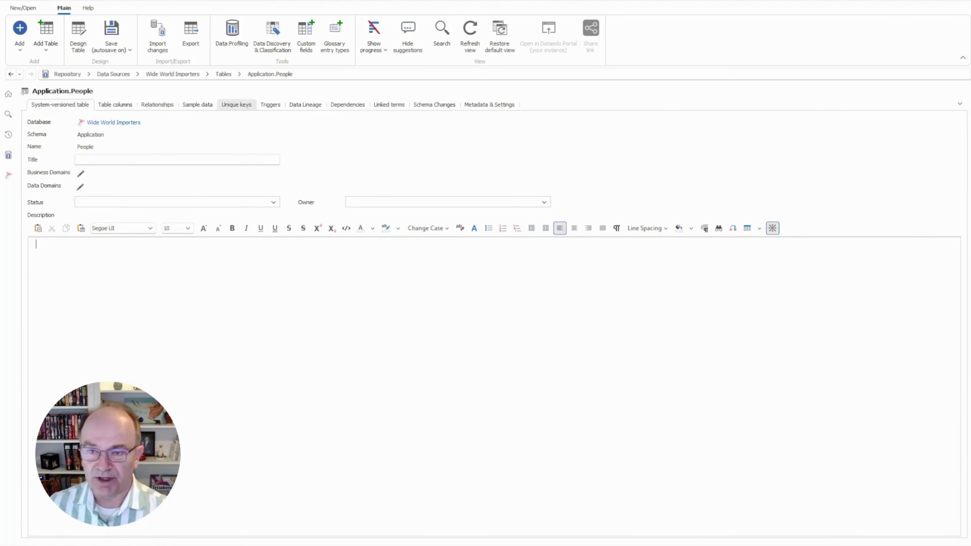
Place the Unique keys tab ahead of Sample data, and open the Sales.Orders table from the collapsed Wide World Importers pane
drag(236, 105, 197, 105)
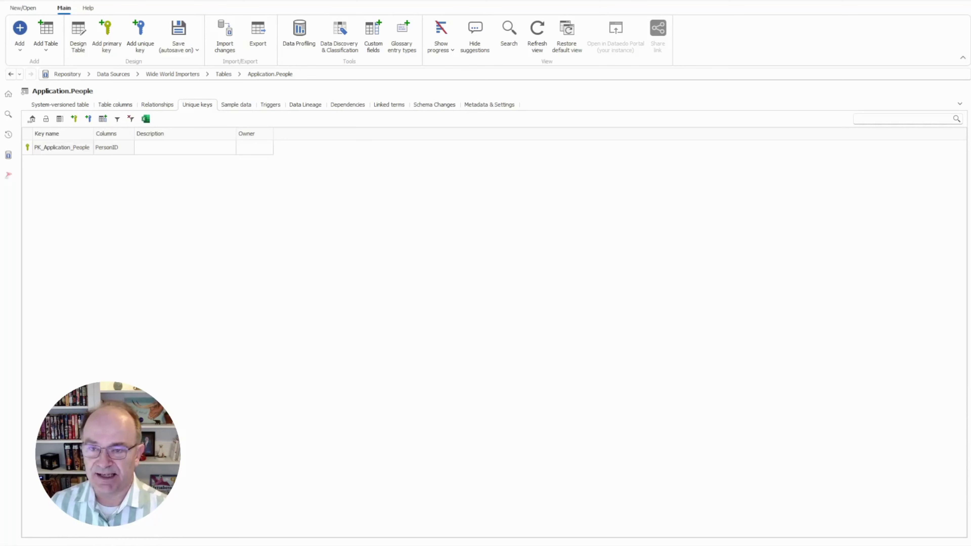
click(8, 175)
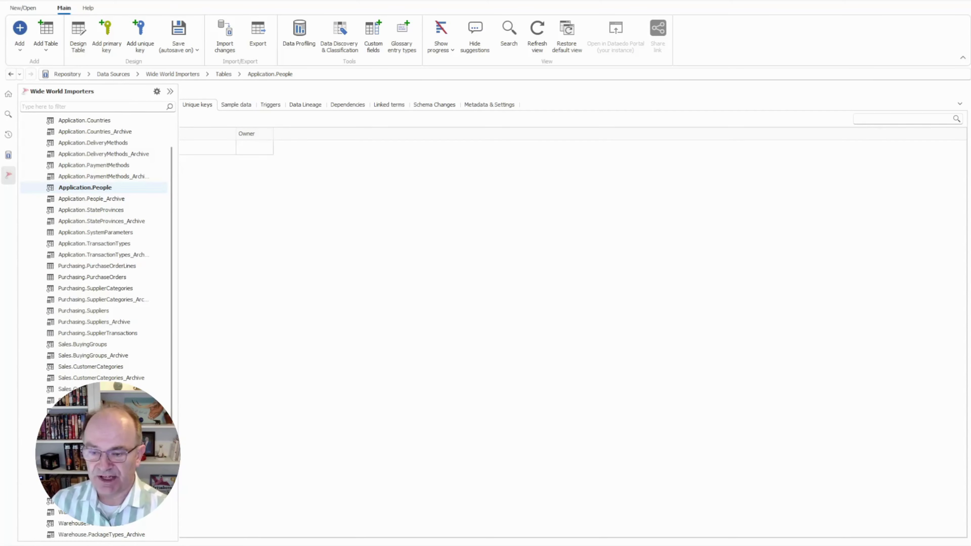
click(76, 456)
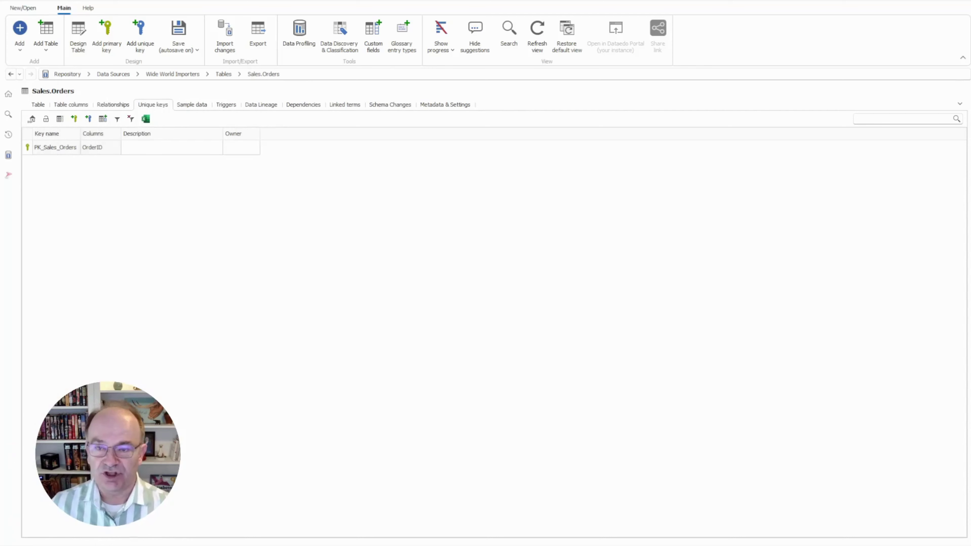
Open the Person.Address table of the Adventure Works data source and show its general table details with the navigation pane collapsed
mouse_move(9, 155)
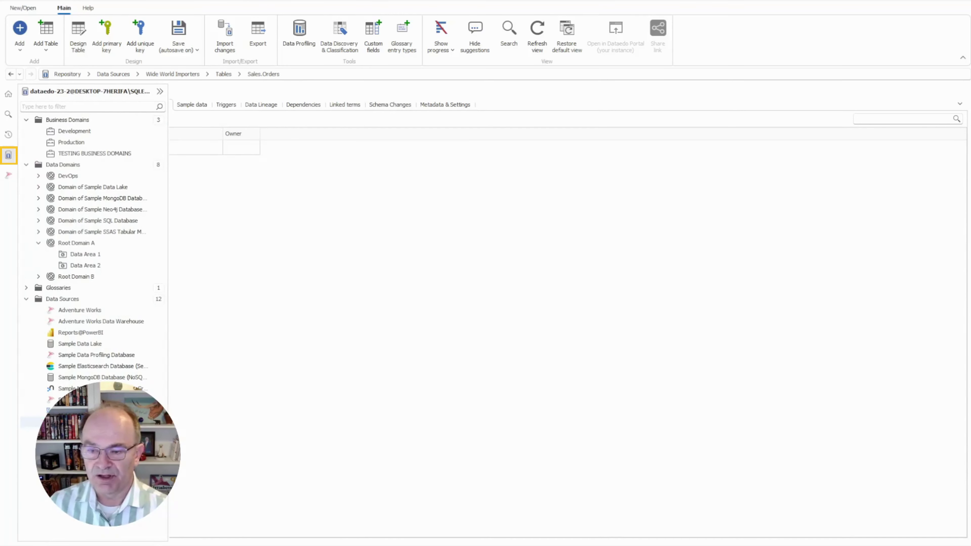
click(89, 315)
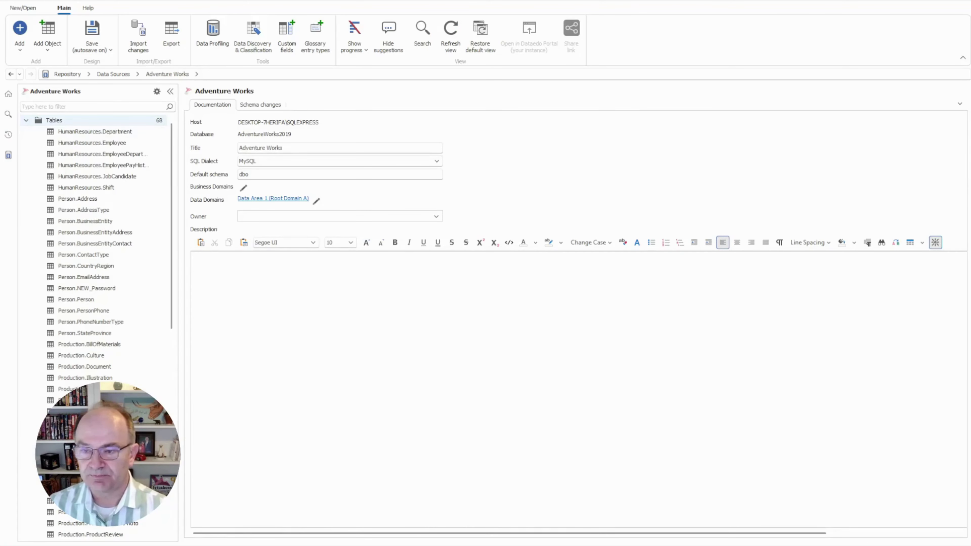
click(91, 200)
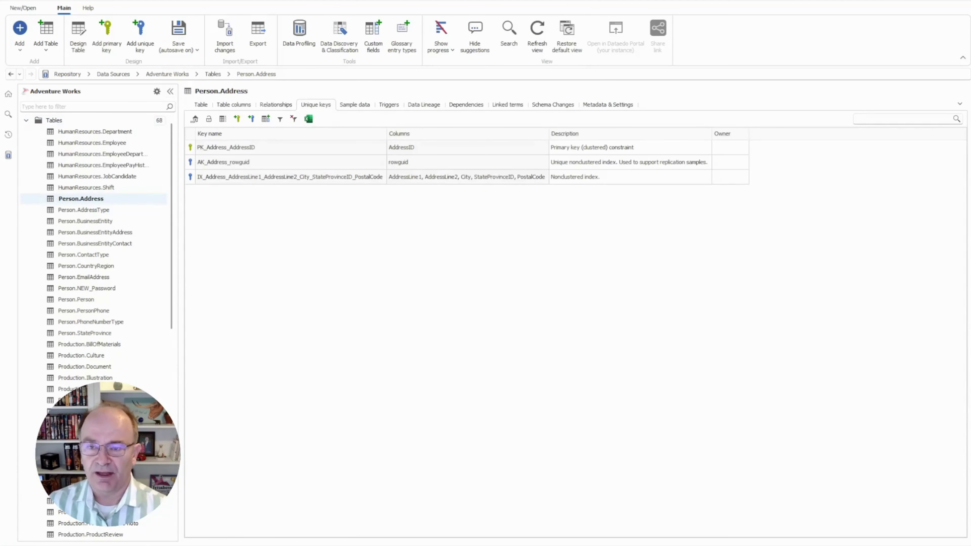
click(170, 92)
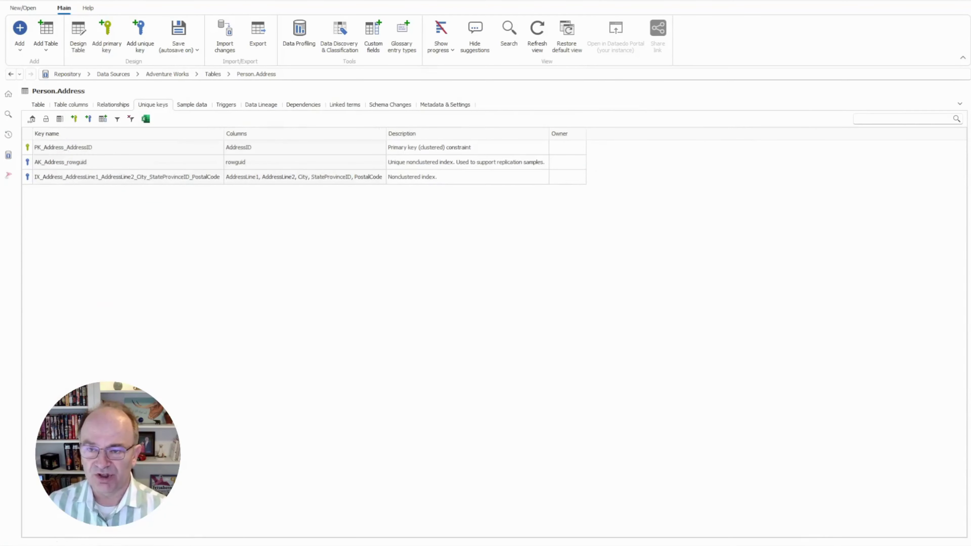
click(38, 104)
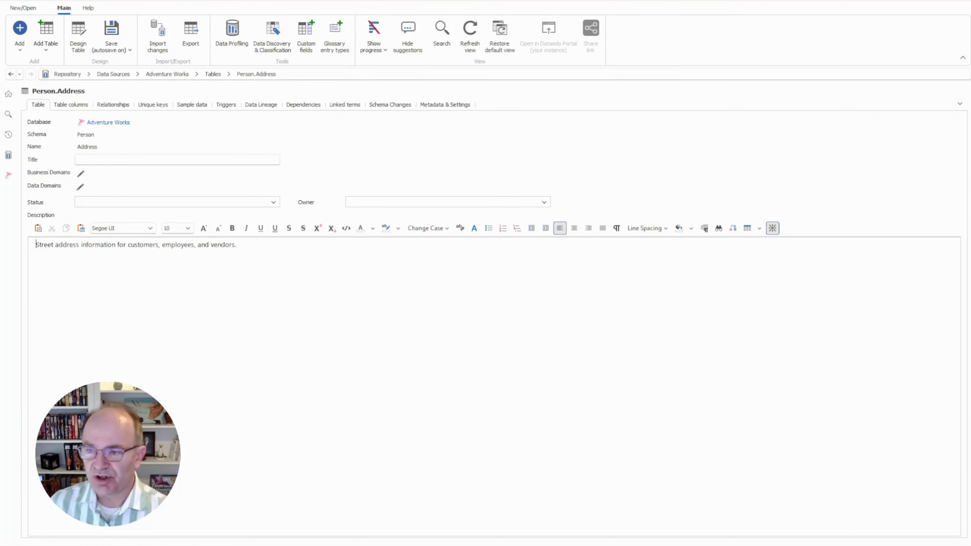
Pin the navigation panes open again and collapse the Data Sources folder in the repository tree
click(8, 155)
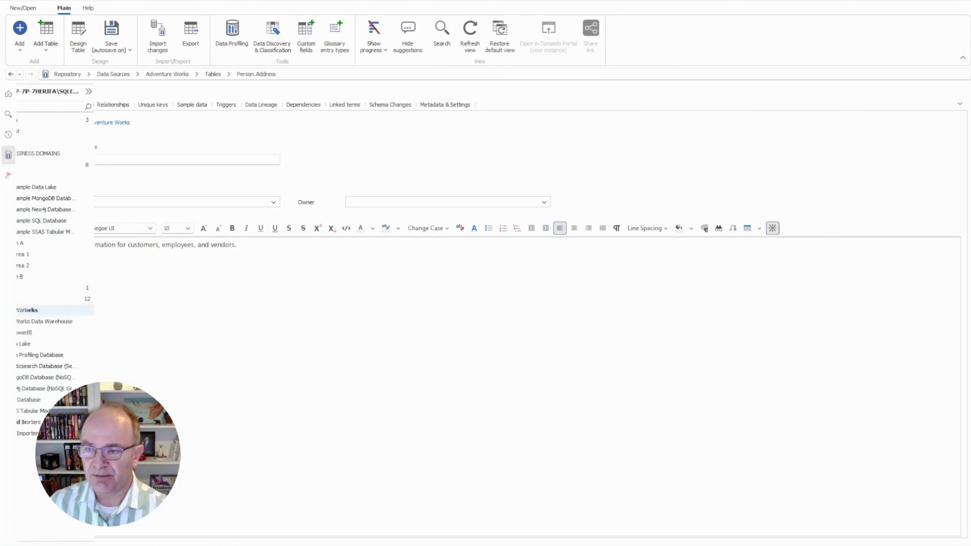
click(160, 91)
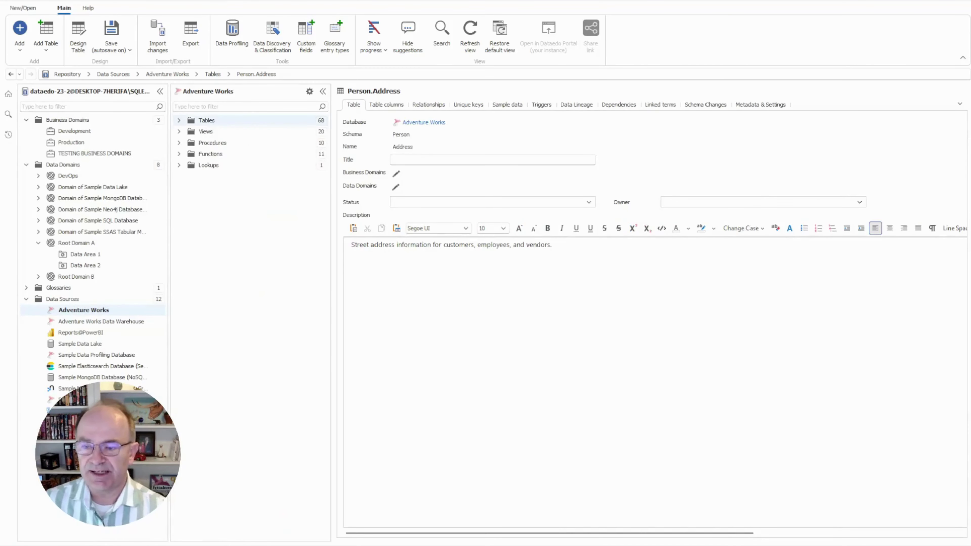
click(26, 298)
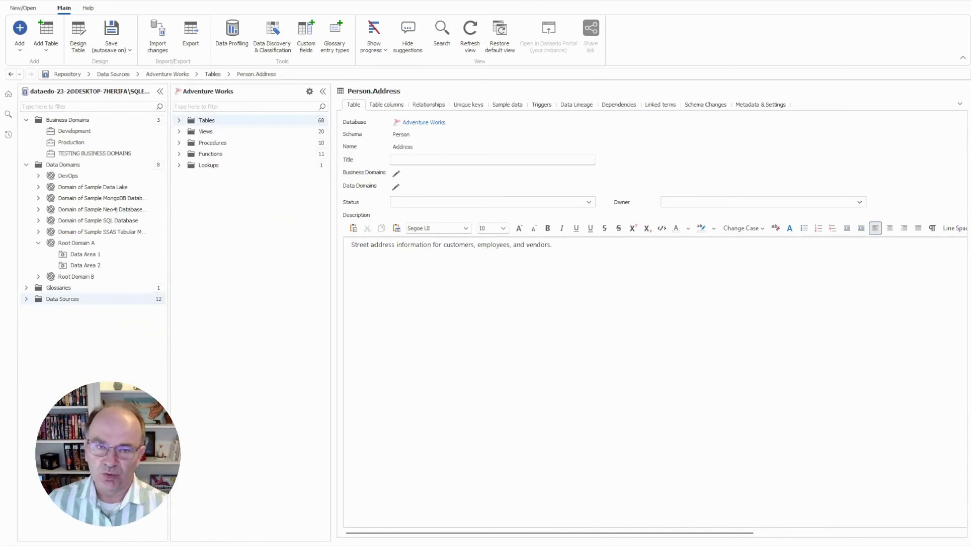